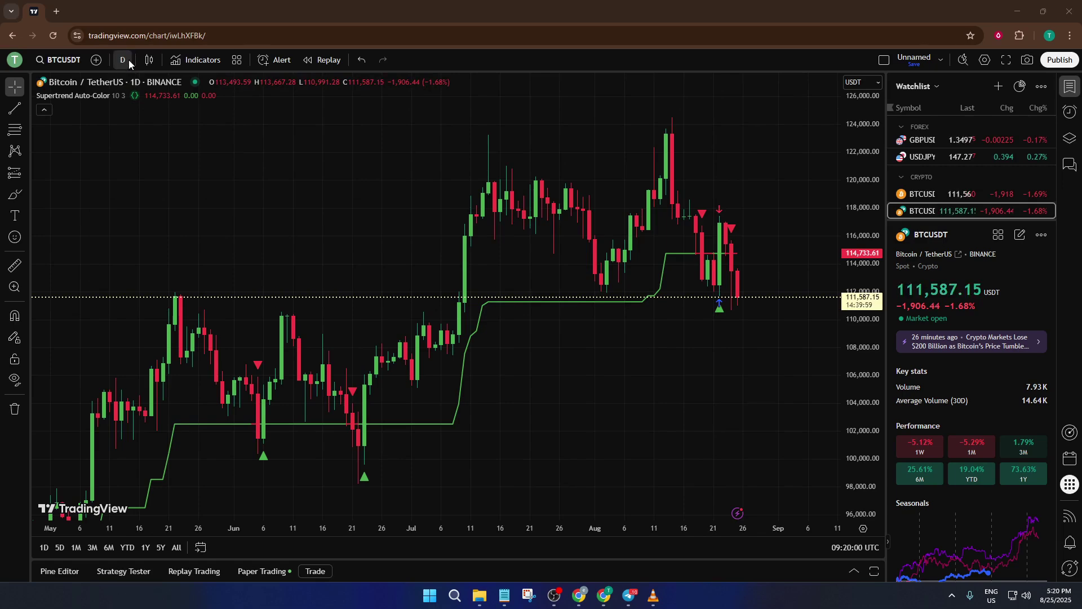
Pick the 1m interval from the interval list, then close the seconds-interval upgrade popup
{"action": "left_click", "coordinate": [128, 60]}
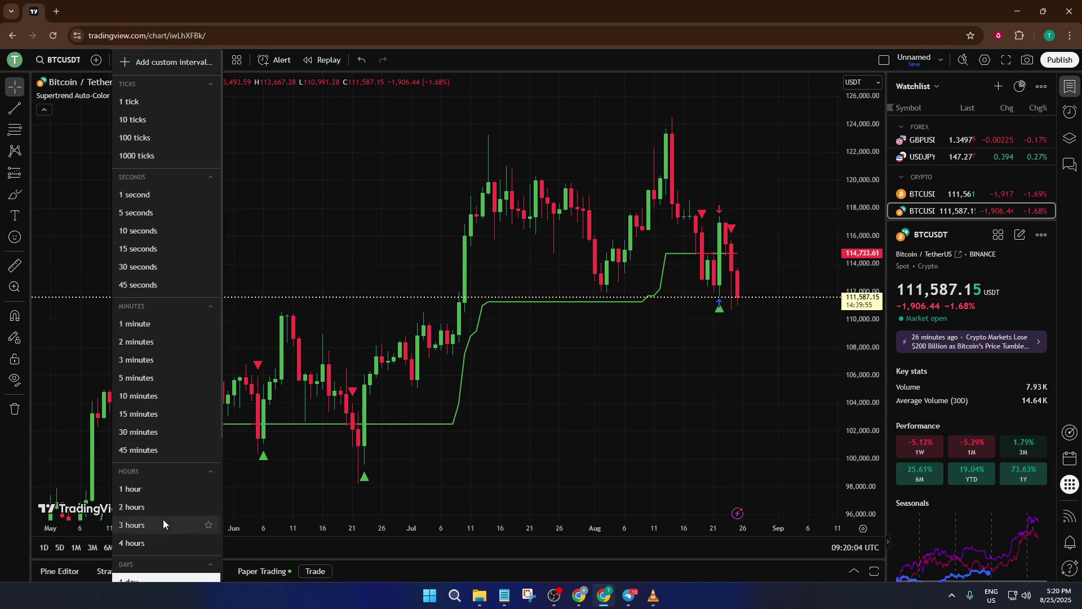
{"action": "scroll", "coordinate": [164, 493], "scroll_direction": "down", "scroll_amount": 3}
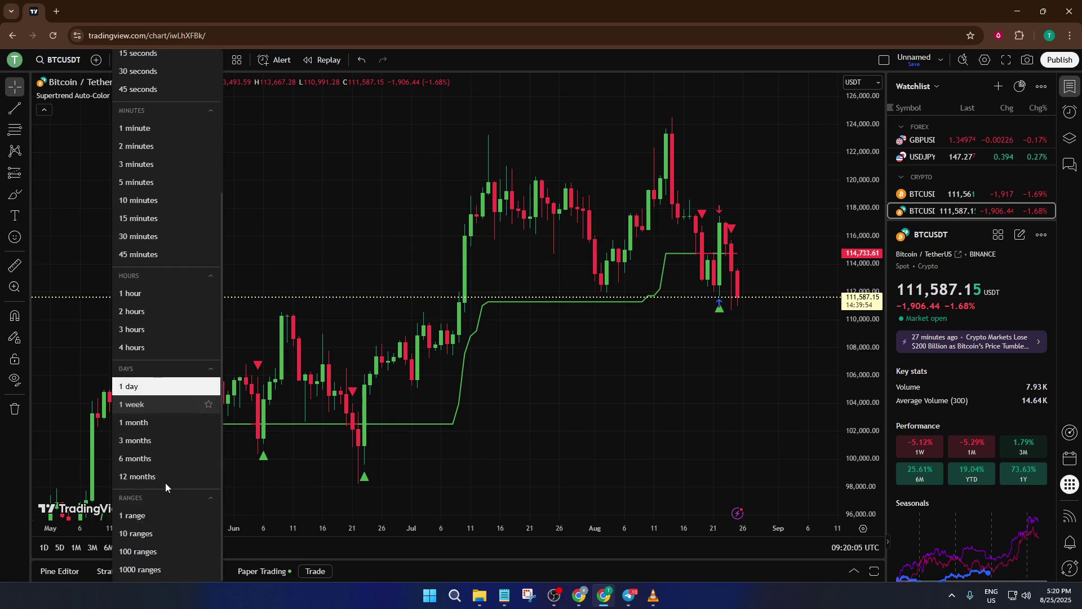
{"action": "scroll", "coordinate": [165, 485], "scroll_direction": "up", "scroll_amount": 3}
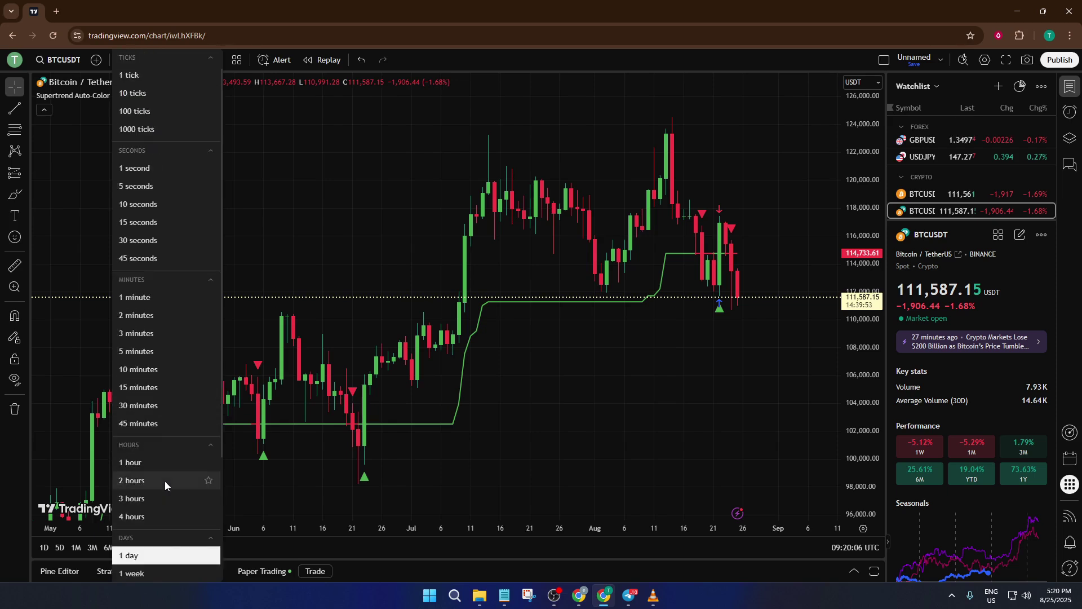
{"action": "scroll", "coordinate": [164, 479], "scroll_direction": "up", "scroll_amount": 1}
{"action": "scroll", "coordinate": [164, 479], "scroll_direction": "down", "scroll_amount": 2}
{"action": "scroll", "coordinate": [164, 478], "scroll_direction": "down", "scroll_amount": 3}
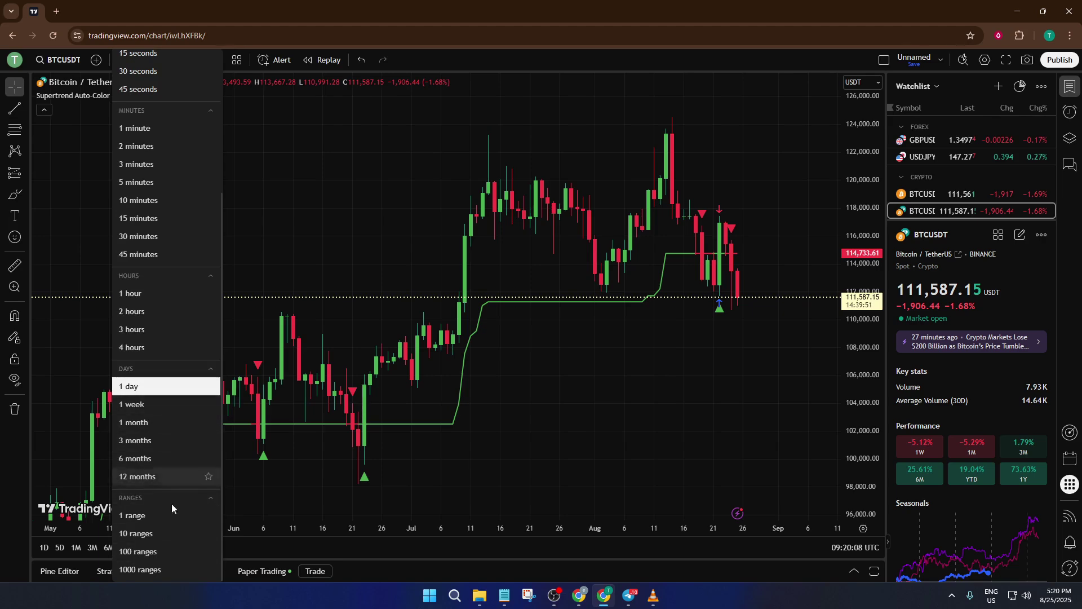
{"action": "scroll", "coordinate": [180, 414], "scroll_direction": "up", "scroll_amount": 4}
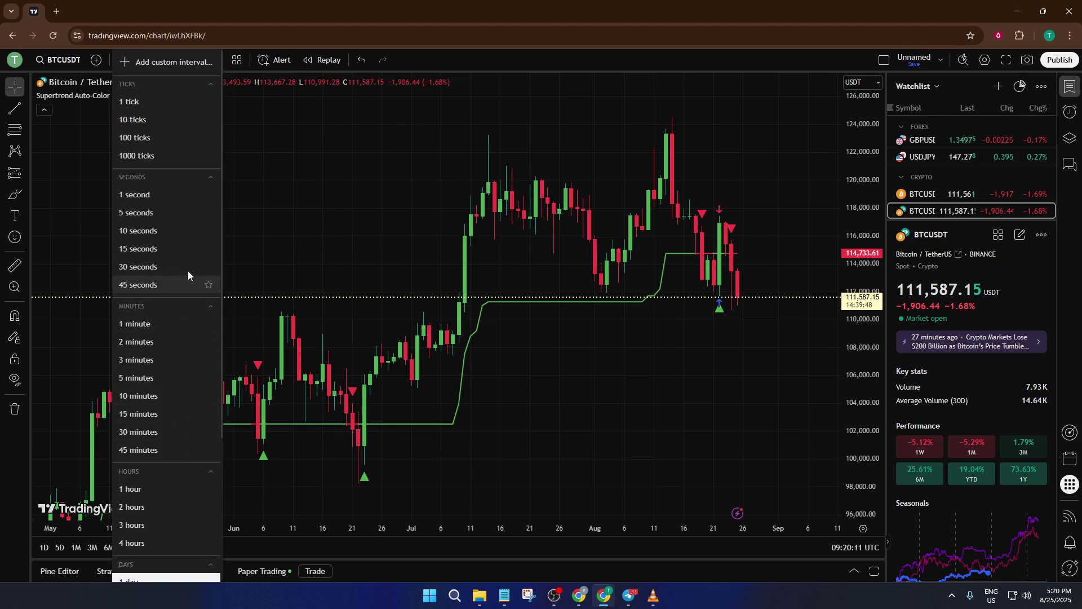
{"action": "left_click", "coordinate": [161, 194]}
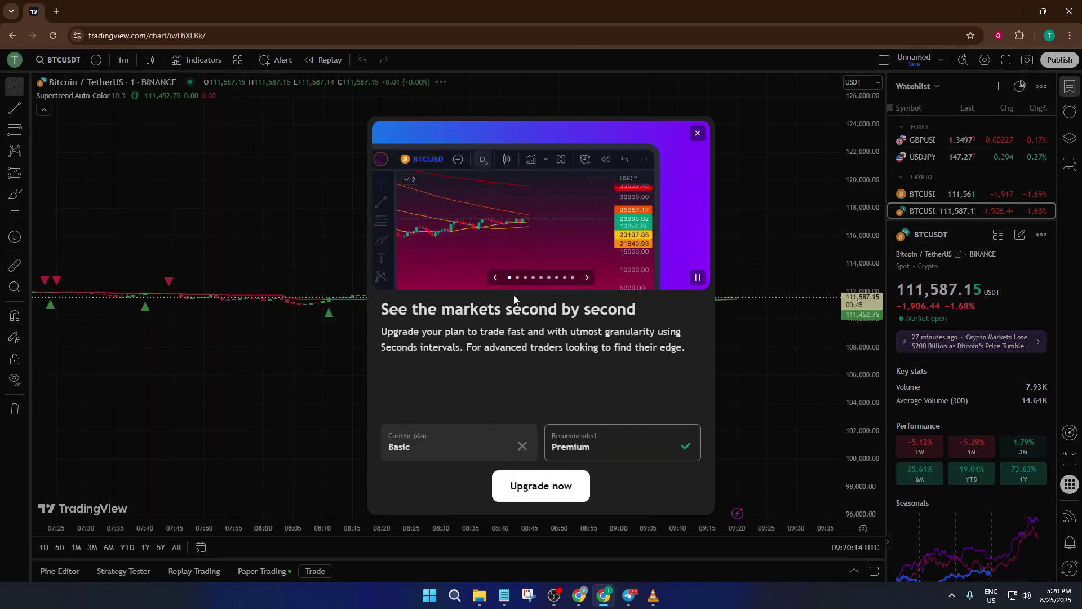
{"action": "left_click", "coordinate": [703, 130]}
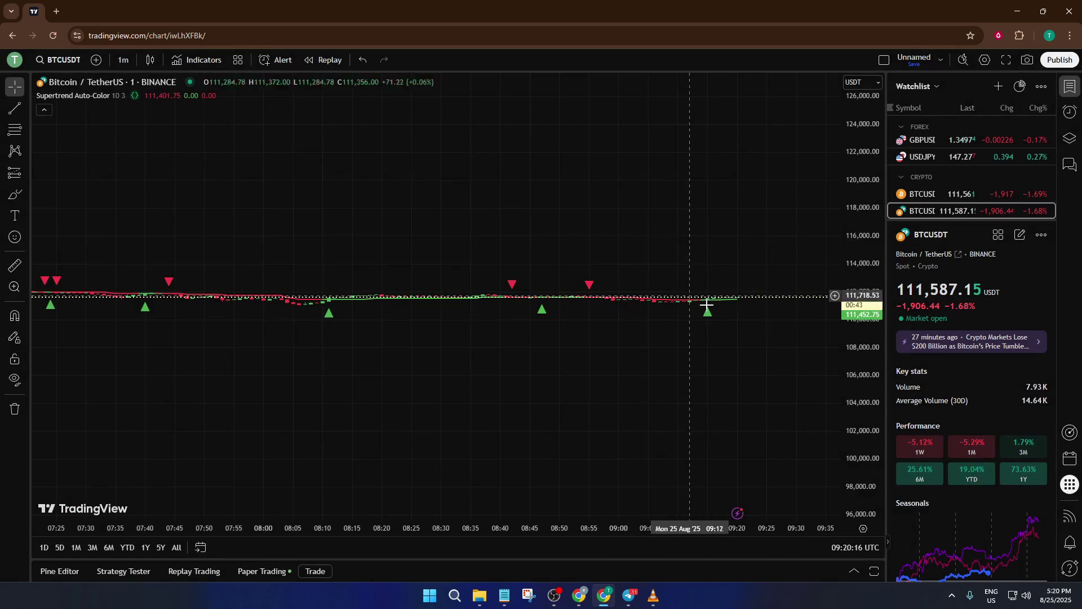
Zoom the time axis in and then out so the chart spans about 05:30 to 09:45
{"action": "scroll", "coordinate": [708, 307], "scroll_direction": "up", "scroll_amount": 5}
{"action": "scroll", "coordinate": [729, 333], "scroll_direction": "up", "scroll_amount": 1}
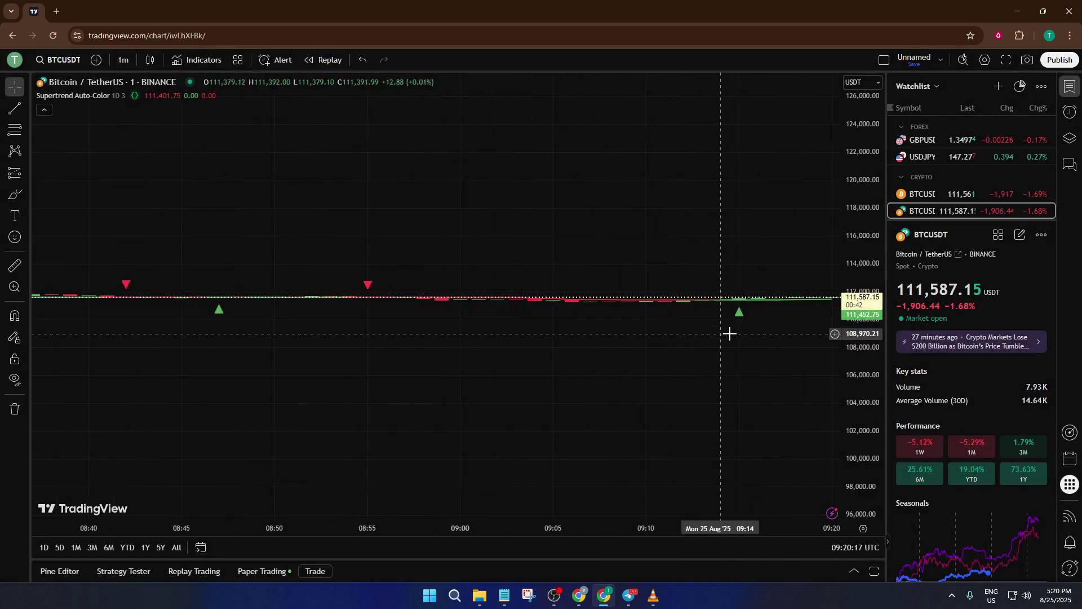
{"action": "scroll", "coordinate": [730, 332], "scroll_direction": "down", "scroll_amount": 5}
{"action": "scroll", "coordinate": [733, 332], "scroll_direction": "up", "scroll_amount": 5}
{"action": "scroll", "coordinate": [732, 332], "scroll_direction": "down", "scroll_amount": 5}
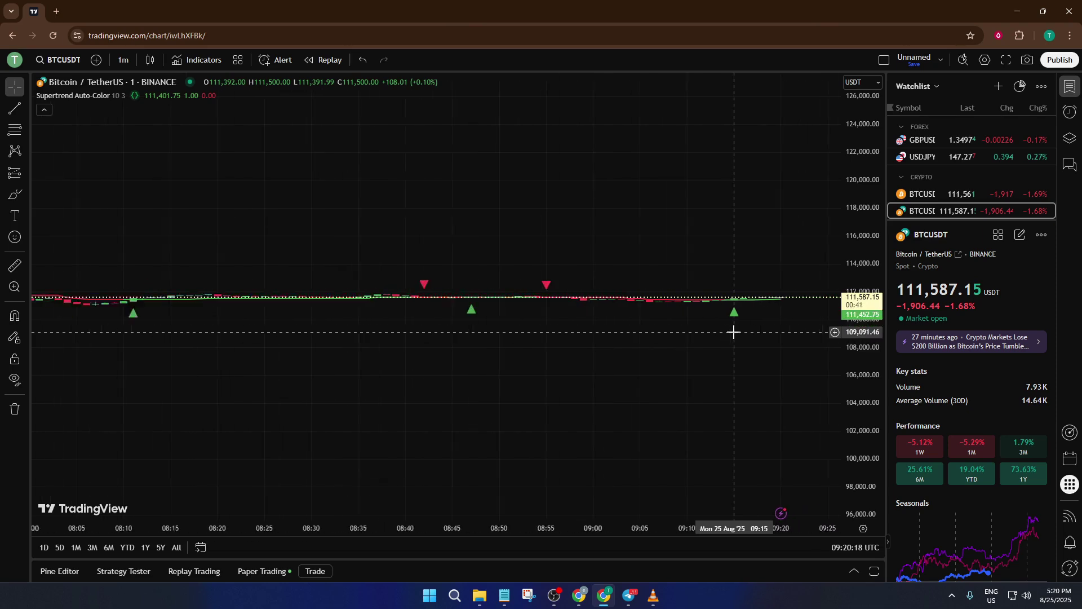
{"action": "scroll", "coordinate": [726, 329], "scroll_direction": "down", "scroll_amount": 1}
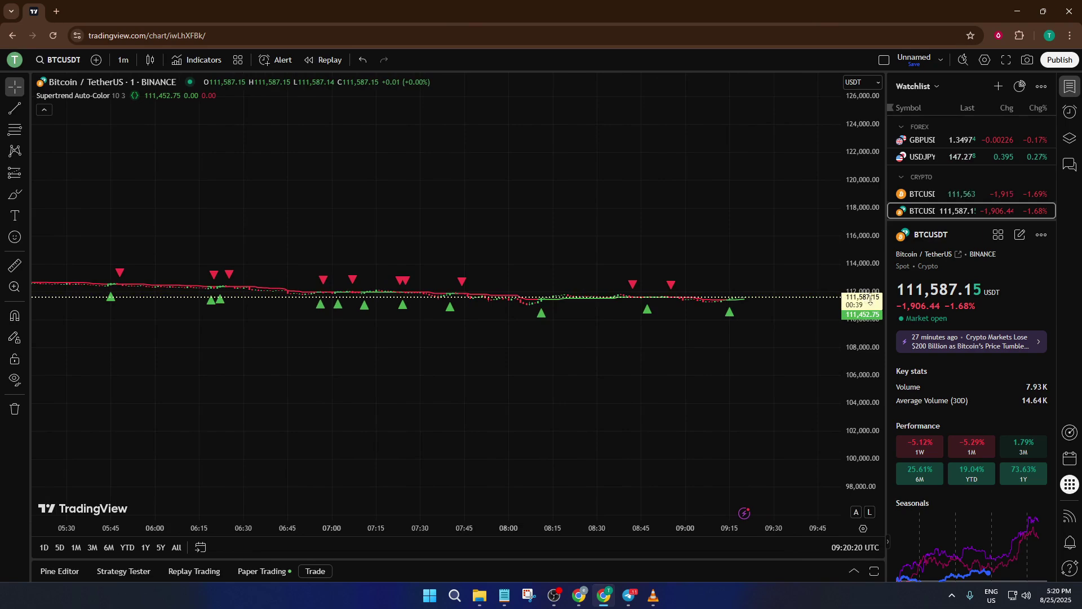
Stretch the price axis tall and zoom the time axis in on the 08:35–09:20 candles
{"action": "left_click_drag", "start_coordinate": [870, 299], "coordinate": [863, 157]}
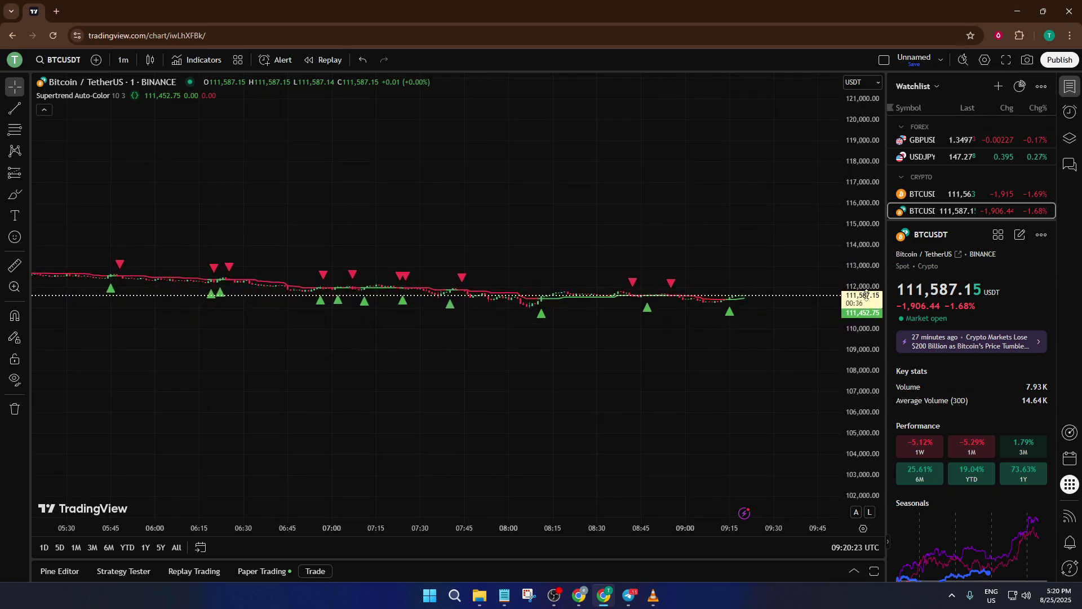
{"action": "left_click_drag", "start_coordinate": [863, 309], "coordinate": [862, 145]}
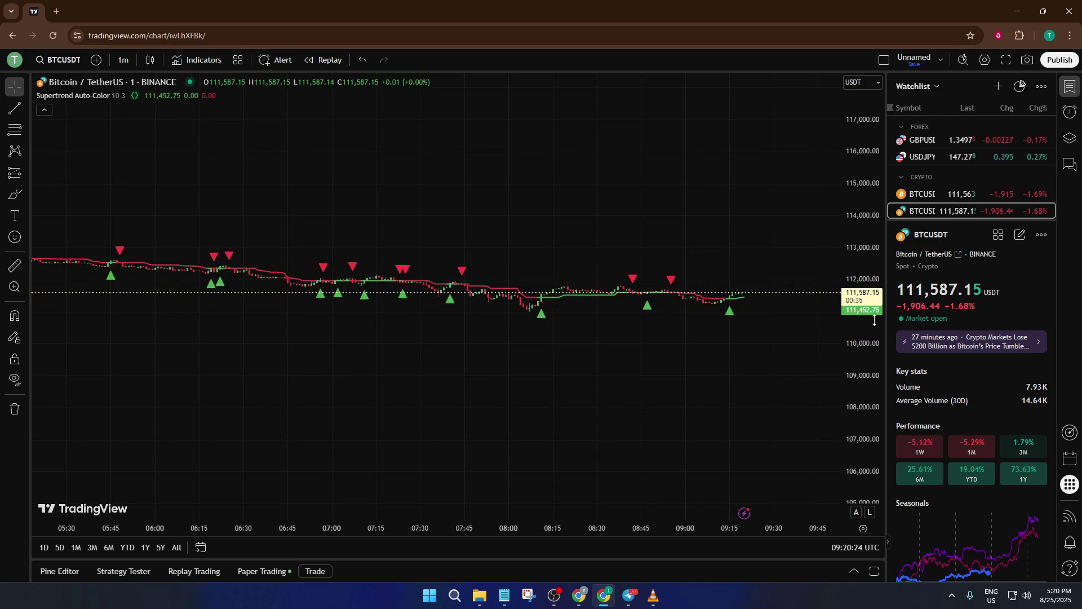
{"action": "left_click_drag", "start_coordinate": [873, 322], "coordinate": [872, 242]}
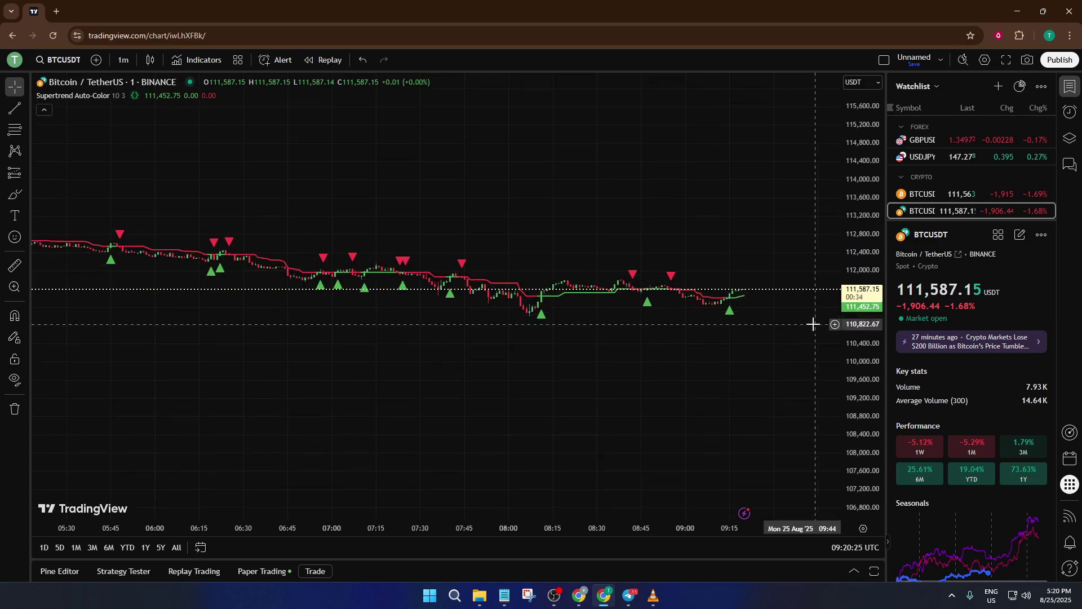
{"action": "scroll", "coordinate": [783, 314], "scroll_direction": "up", "scroll_amount": 6}
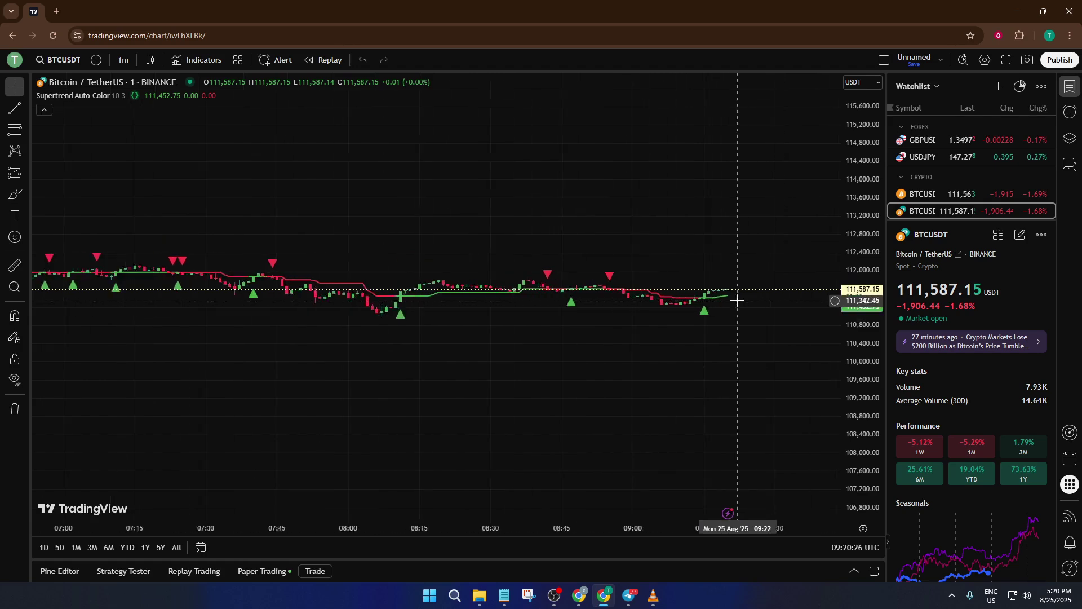
{"action": "scroll", "coordinate": [732, 314], "scroll_direction": "up", "scroll_amount": 3}
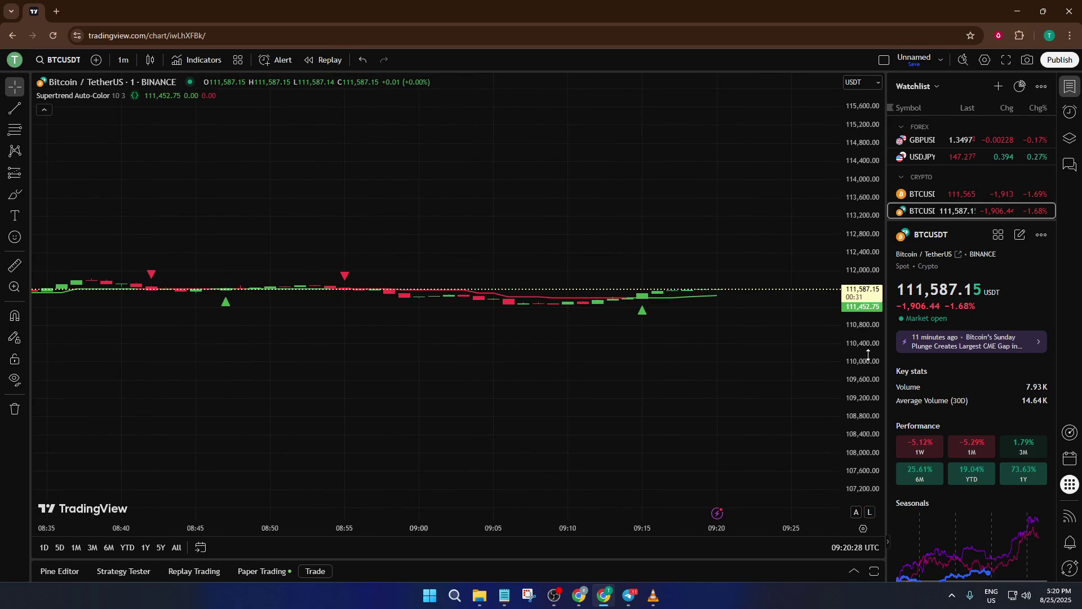
{"action": "left_click_drag", "start_coordinate": [866, 331], "coordinate": [859, 163]}
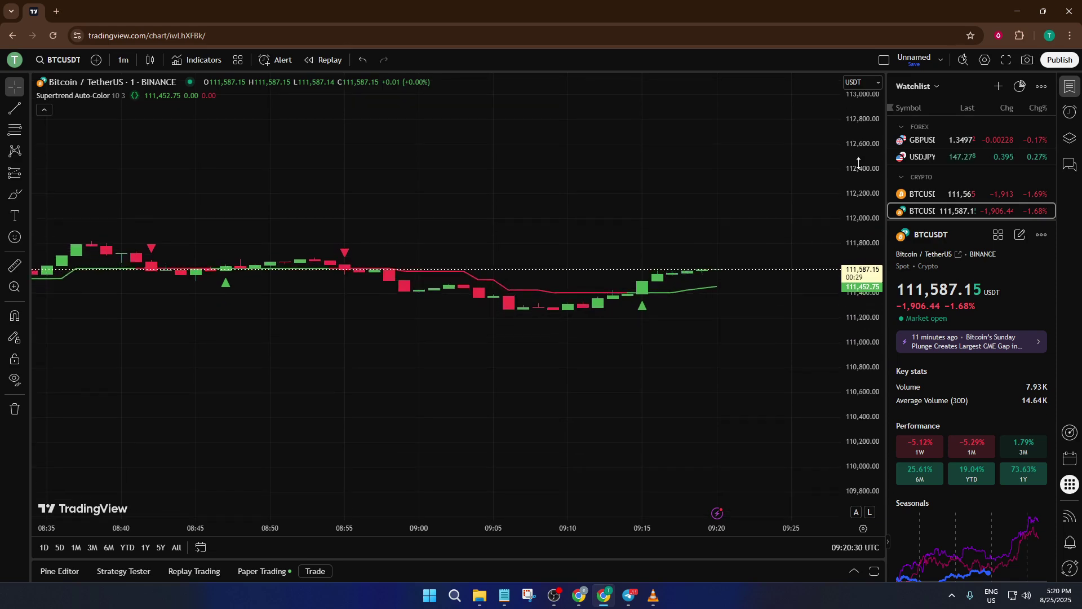
{"action": "left_click_drag", "start_coordinate": [863, 319], "coordinate": [857, 146]}
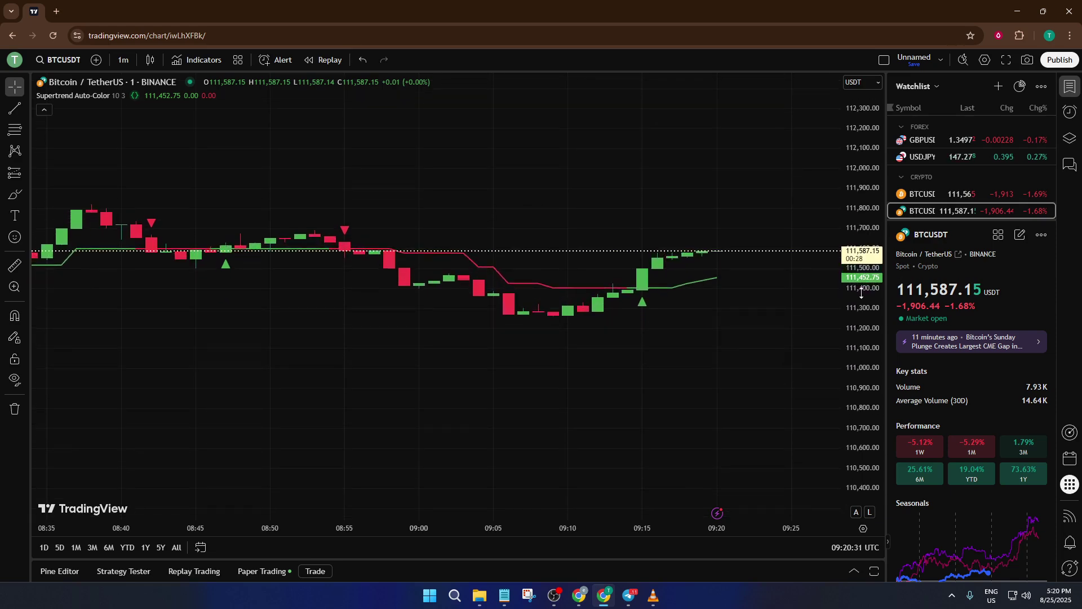
{"action": "left_click_drag", "start_coordinate": [861, 293], "coordinate": [857, 206]}
{"action": "left_click_drag", "start_coordinate": [862, 288], "coordinate": [860, 254]}
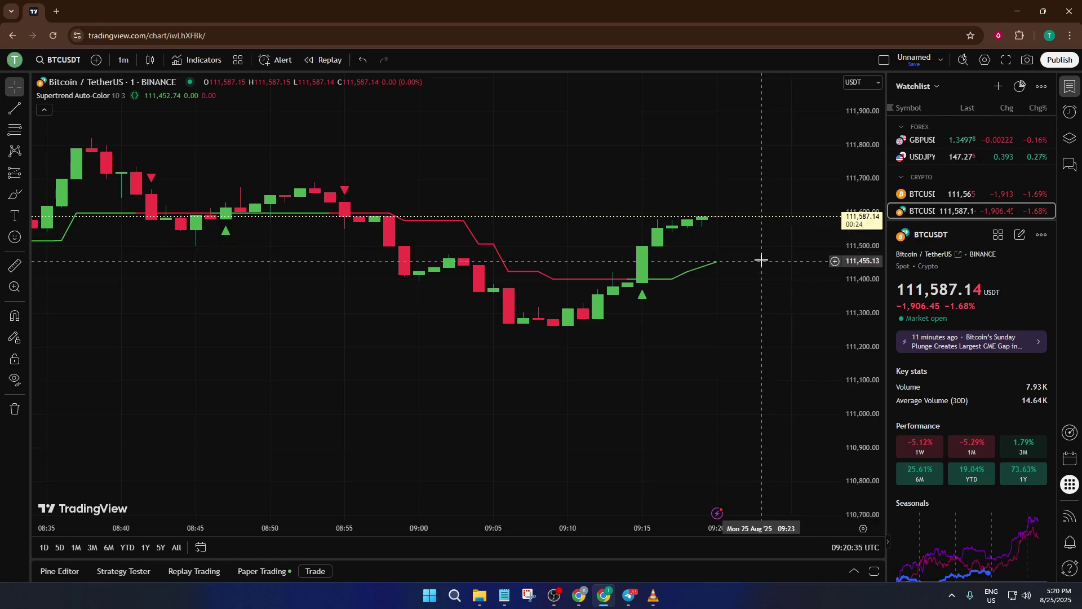
Zoom in to single-minute candles, then back out to show about 08:50–09:25
{"action": "scroll", "coordinate": [769, 252], "scroll_direction": "up", "scroll_amount": 1}
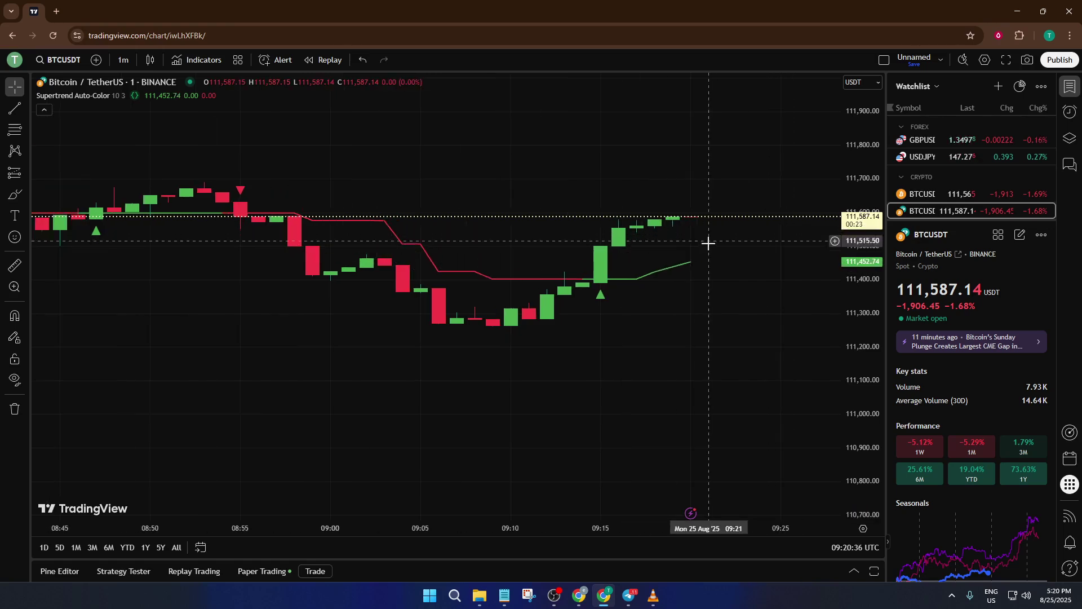
{"action": "scroll", "coordinate": [704, 253], "scroll_direction": "up", "scroll_amount": 2}
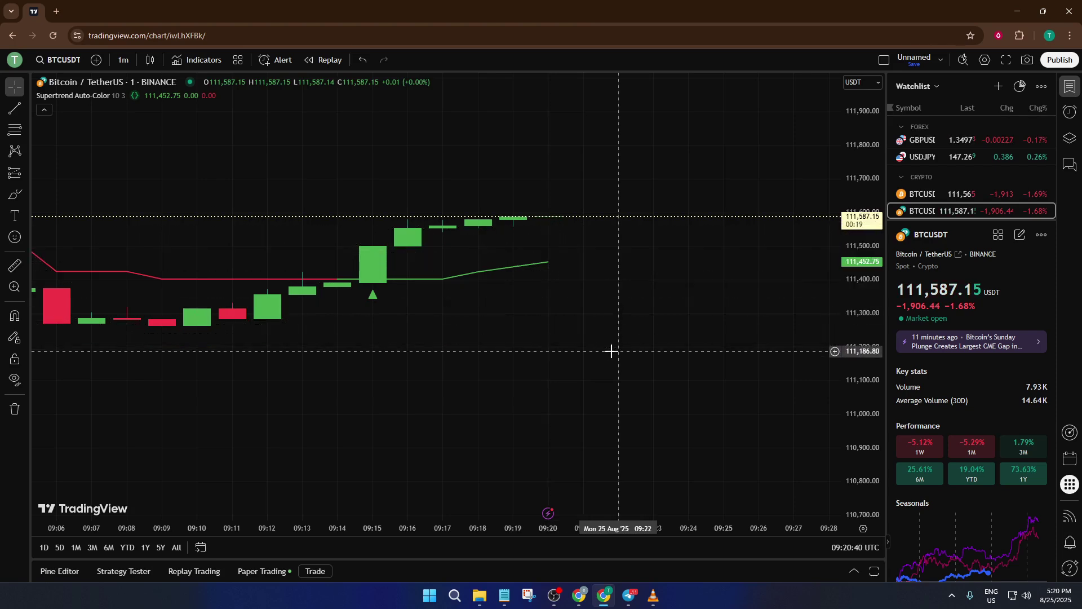
{"action": "scroll", "coordinate": [611, 351], "scroll_direction": "down", "scroll_amount": 3}
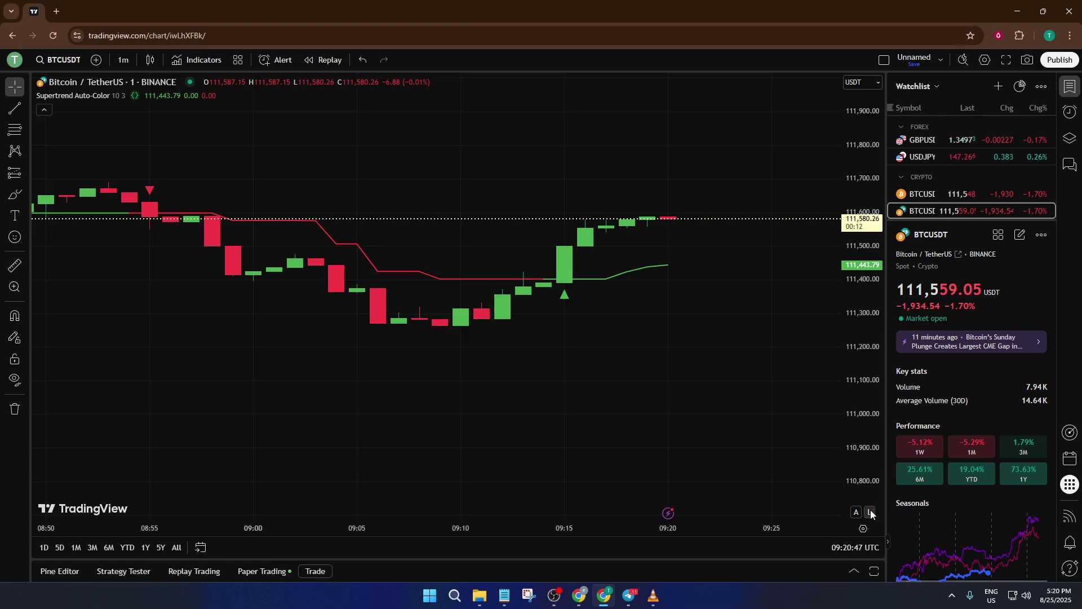
Auto-fit the price scale, try logarithmic scaling, then return to a linear scale
{"action": "left_click", "coordinate": [857, 513]}
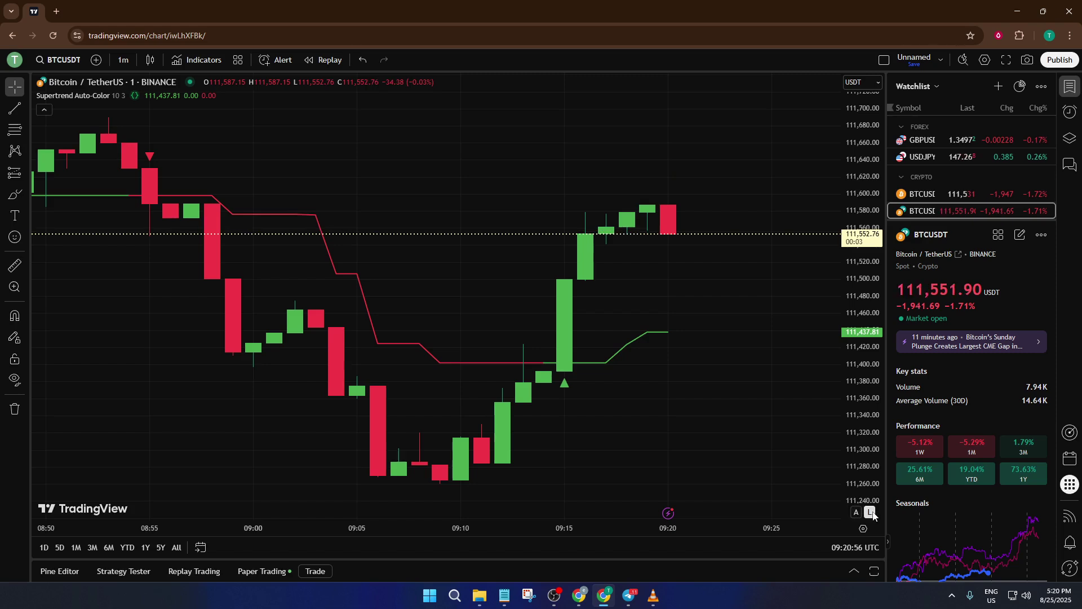
{"action": "left_click", "coordinate": [868, 514]}
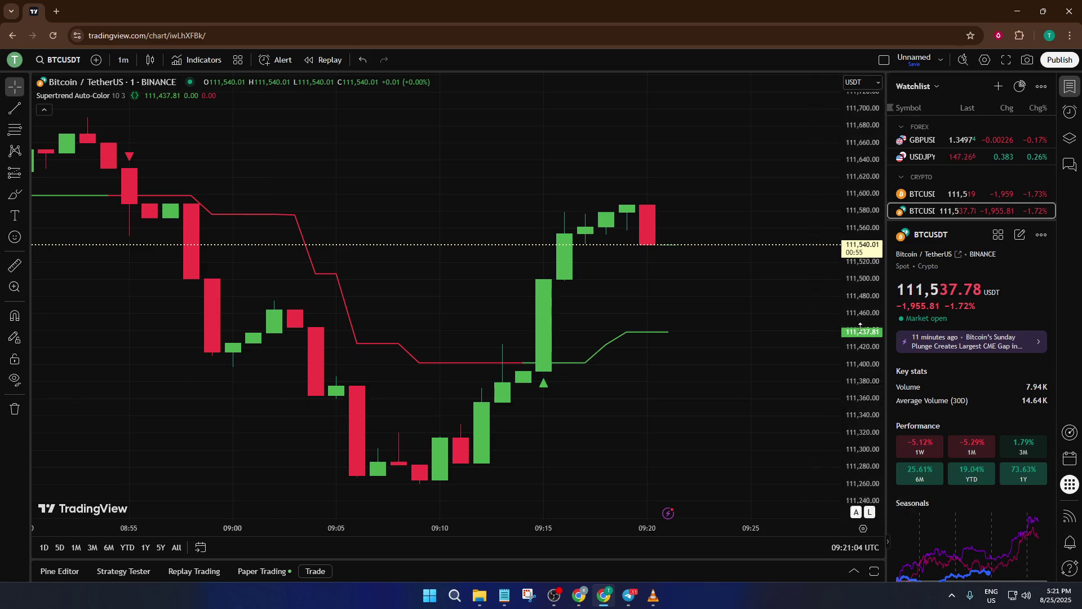
{"action": "left_click", "coordinate": [870, 512]}
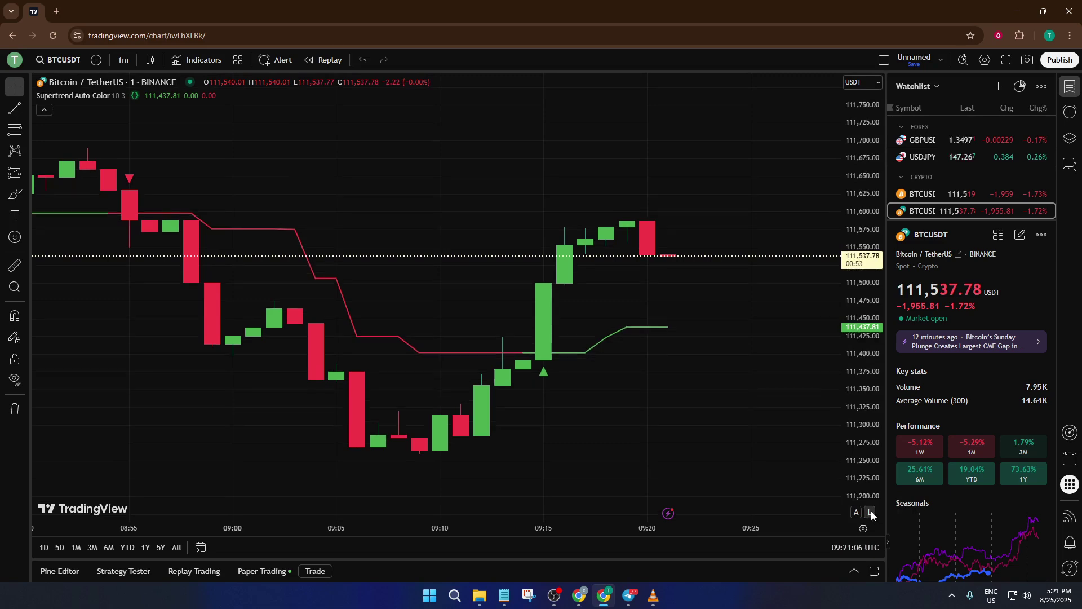
{"action": "left_click", "coordinate": [871, 512]}
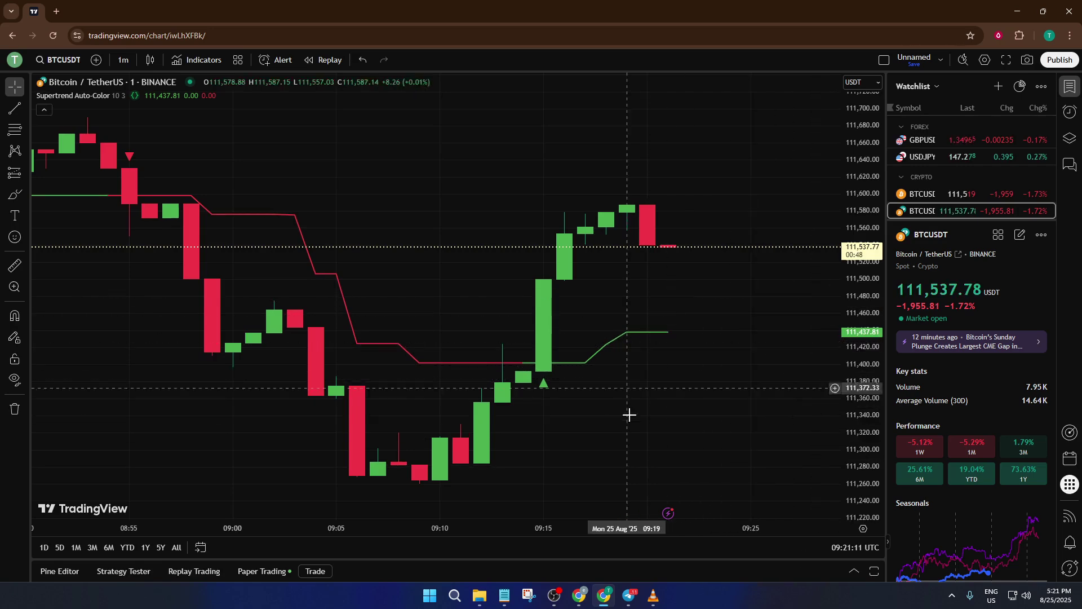
Zoom the time axis out so the 1-minute chart covers about 07:30 to the latest bar
{"action": "scroll", "coordinate": [686, 420], "scroll_direction": "down", "scroll_amount": 1}
{"action": "scroll", "coordinate": [686, 420], "scroll_direction": "down", "scroll_amount": 1}
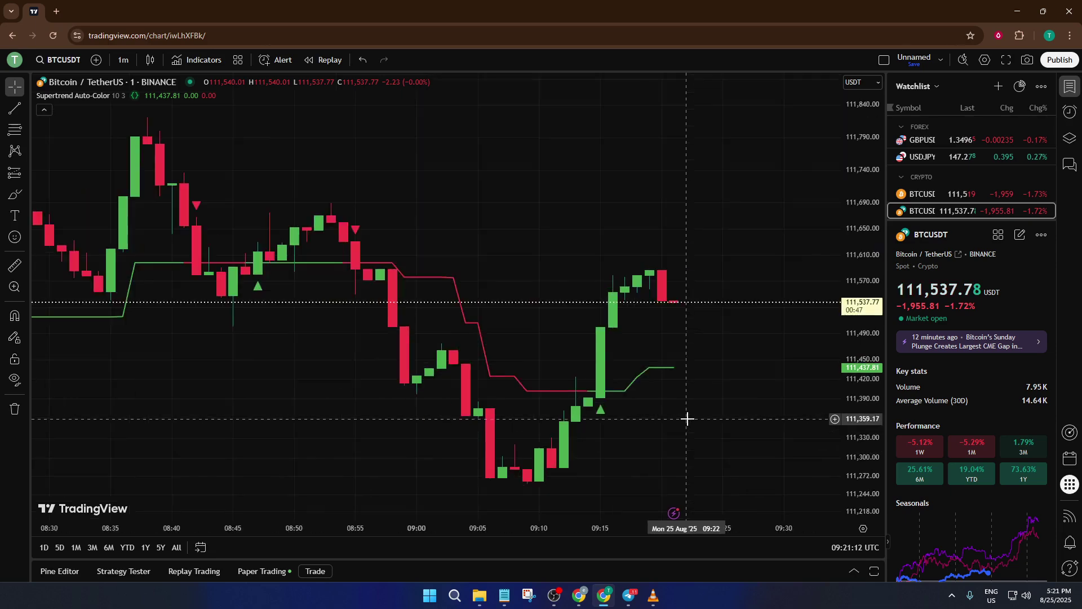
{"action": "scroll", "coordinate": [694, 417], "scroll_direction": "down", "scroll_amount": 1}
{"action": "scroll", "coordinate": [695, 417], "scroll_direction": "down", "scroll_amount": 1}
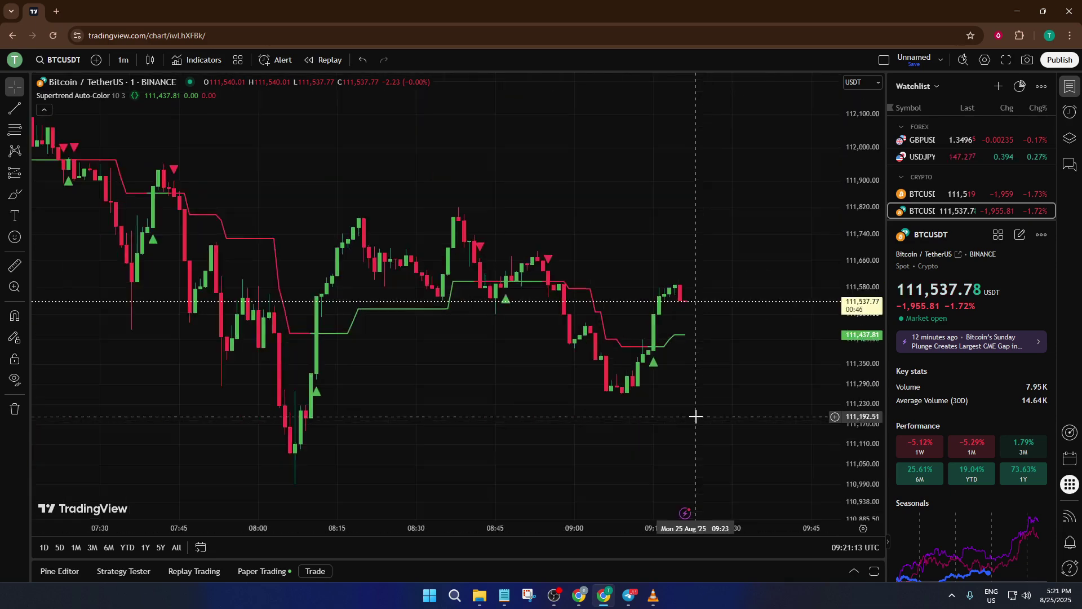